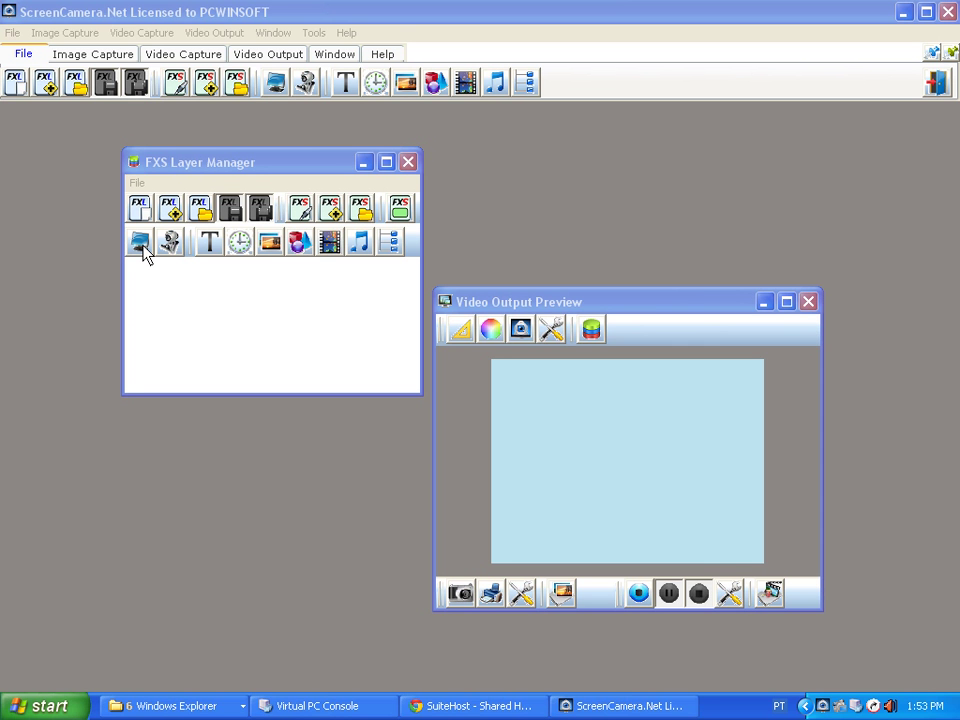
Add a Monitor 1 screen layer capturing DISPLAY1 at 1024x768, moving its Editor and toolbar aside
{"action": "left_click", "coordinate": [143, 250]}
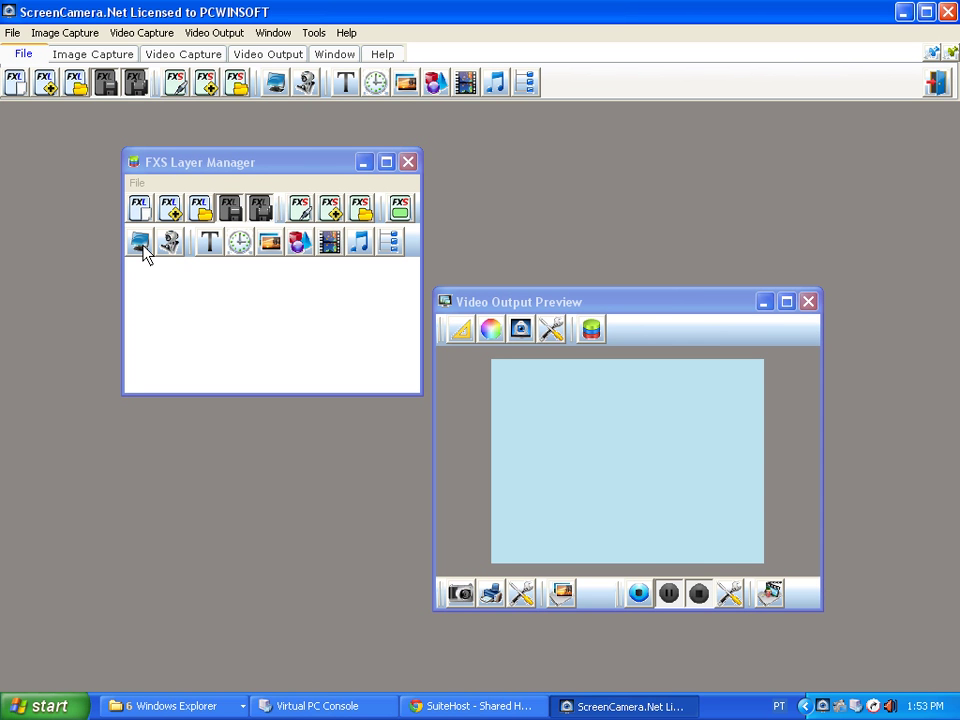
{"action": "left_click", "coordinate": [143, 250]}
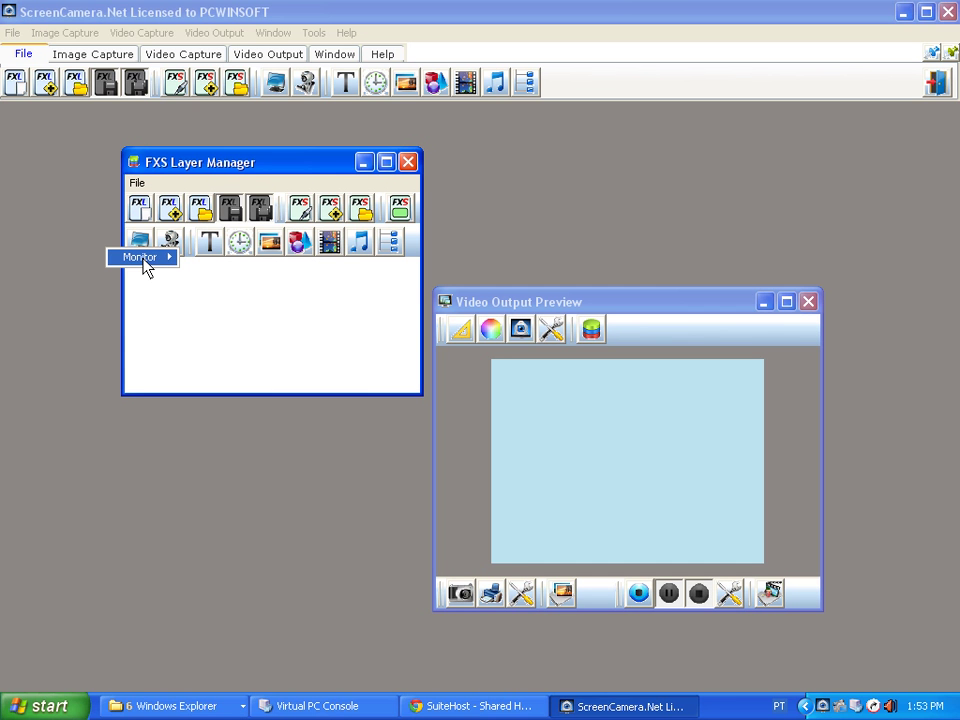
{"action": "mouse_move", "coordinate": [157, 262]}
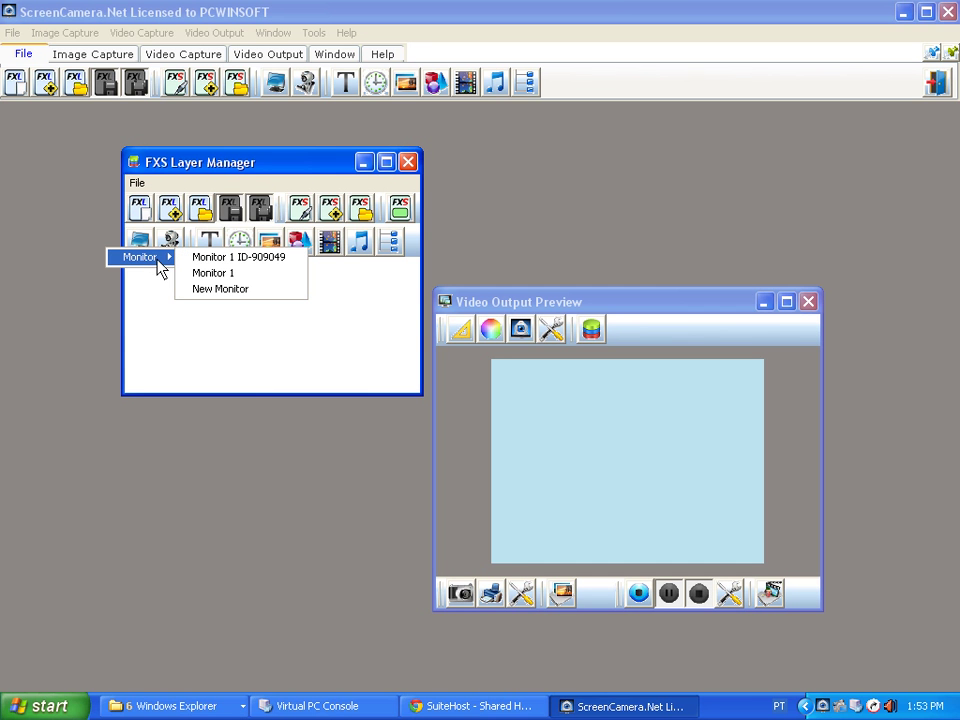
{"action": "left_click", "coordinate": [238, 273]}
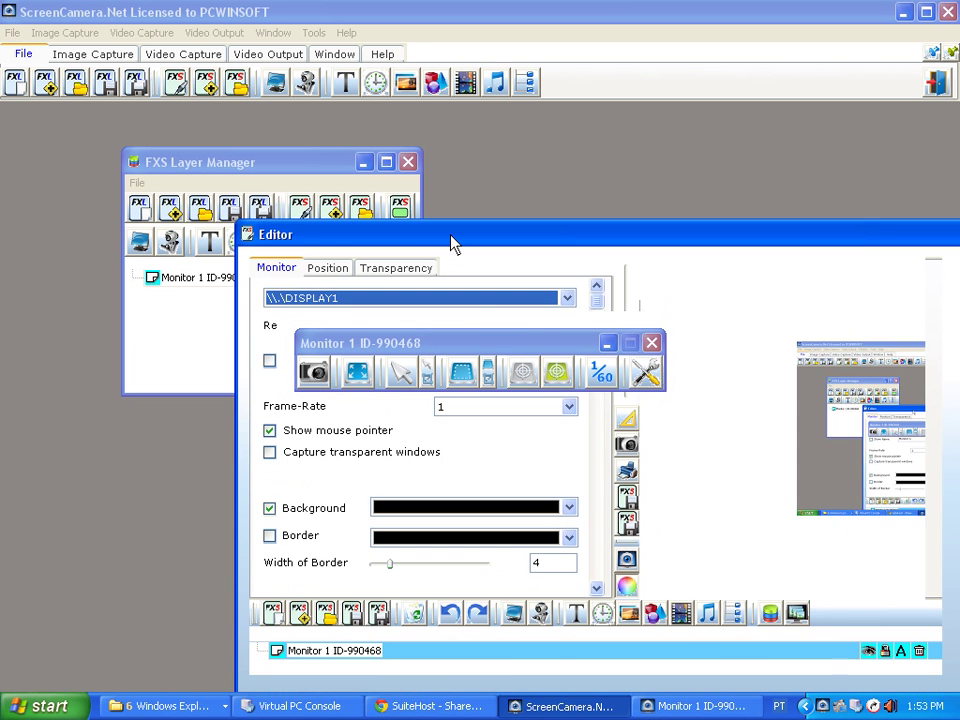
{"action": "left_click_drag", "start_coordinate": [451, 243], "coordinate": [379, 179]}
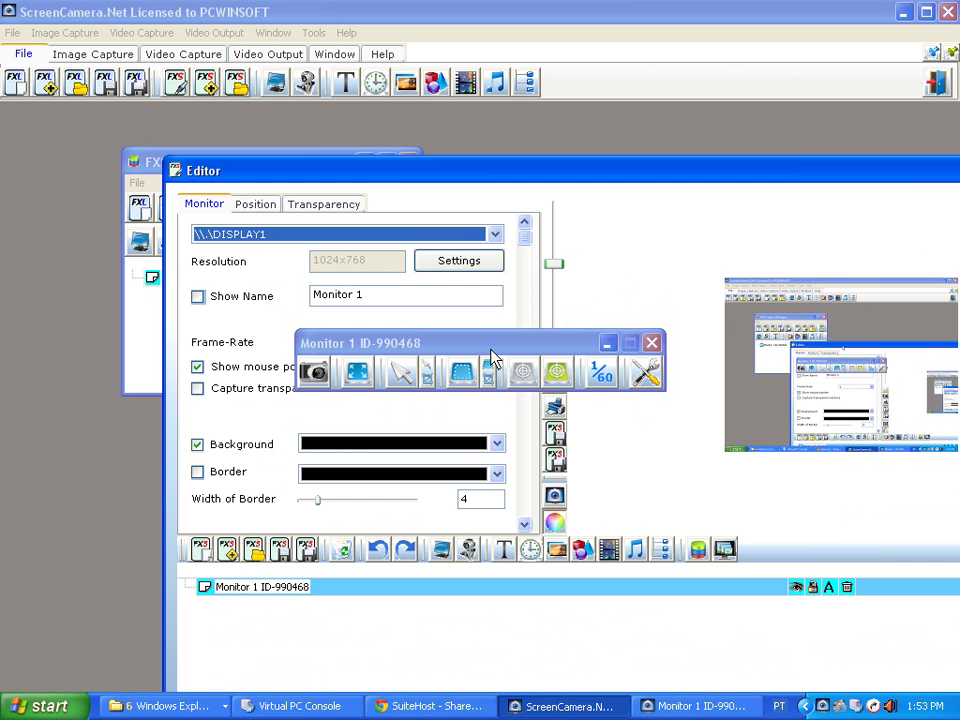
{"action": "left_click_drag", "start_coordinate": [491, 357], "coordinate": [486, 137]}
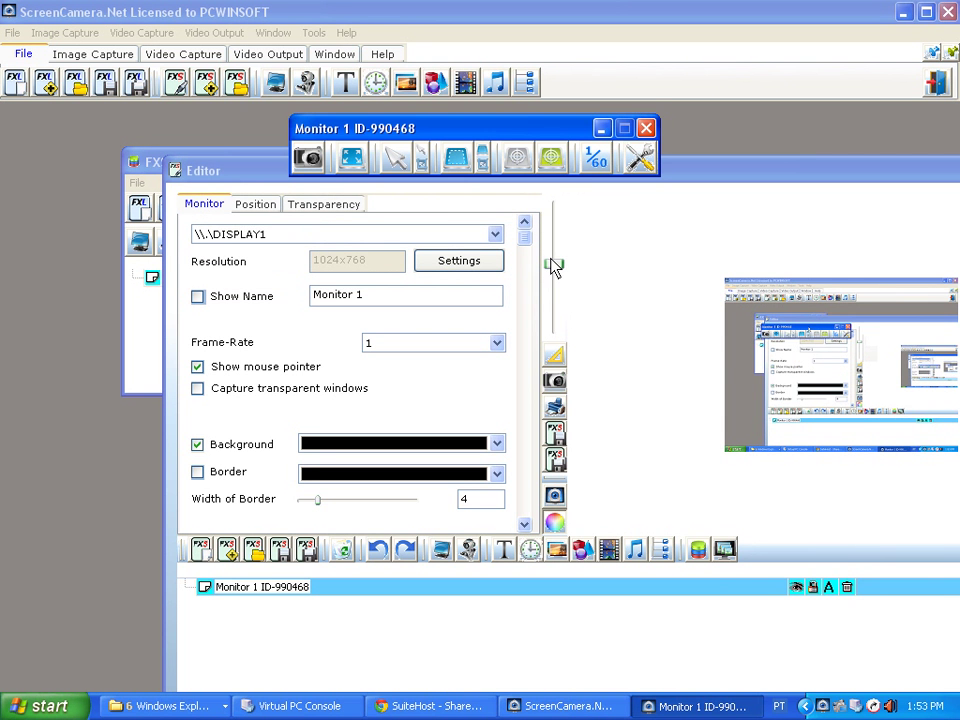
Save the monitor layer as 'Monitor 1 presentation.fxs' and close the Editor
{"action": "left_click", "coordinate": [556, 459]}
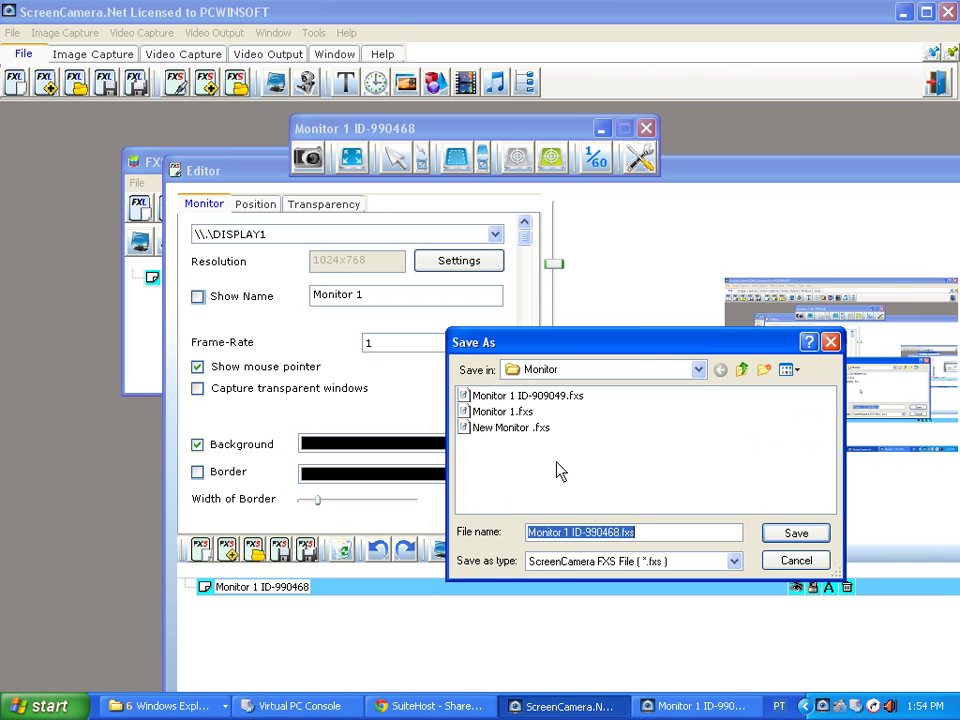
{"action": "key", "text": "End"}
{"action": "key", "text": "Left"}
{"action": "key", "text": "Left"}
{"action": "key", "text": "Left"}
{"action": "key", "text": "Left"}
{"action": "key", "text": "ctrl+shift+Left"}
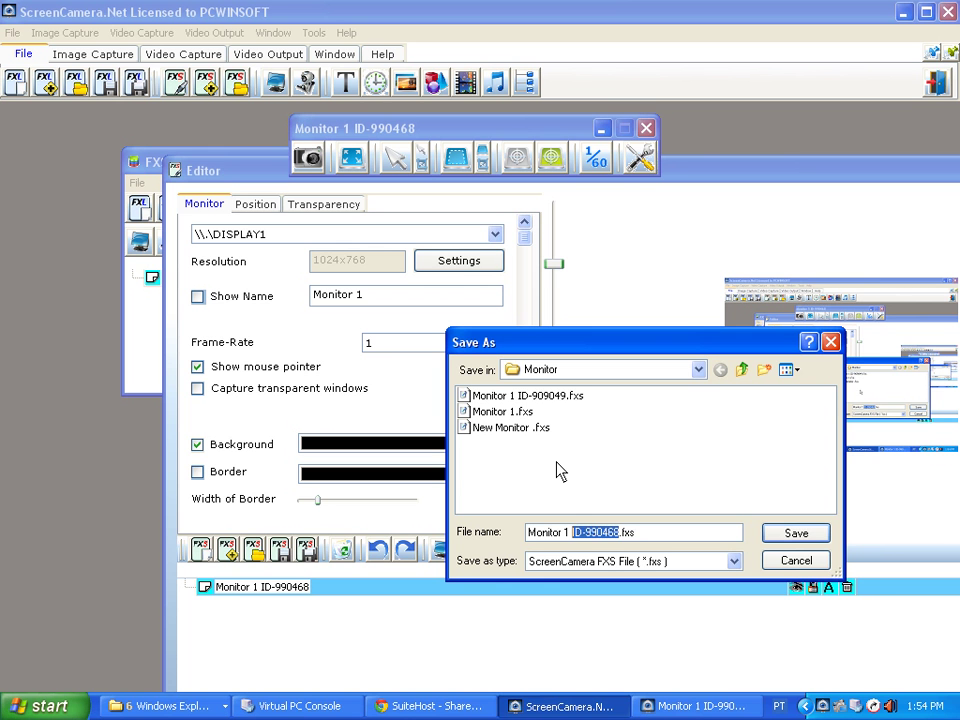
{"action": "type", "text": "presentat"}
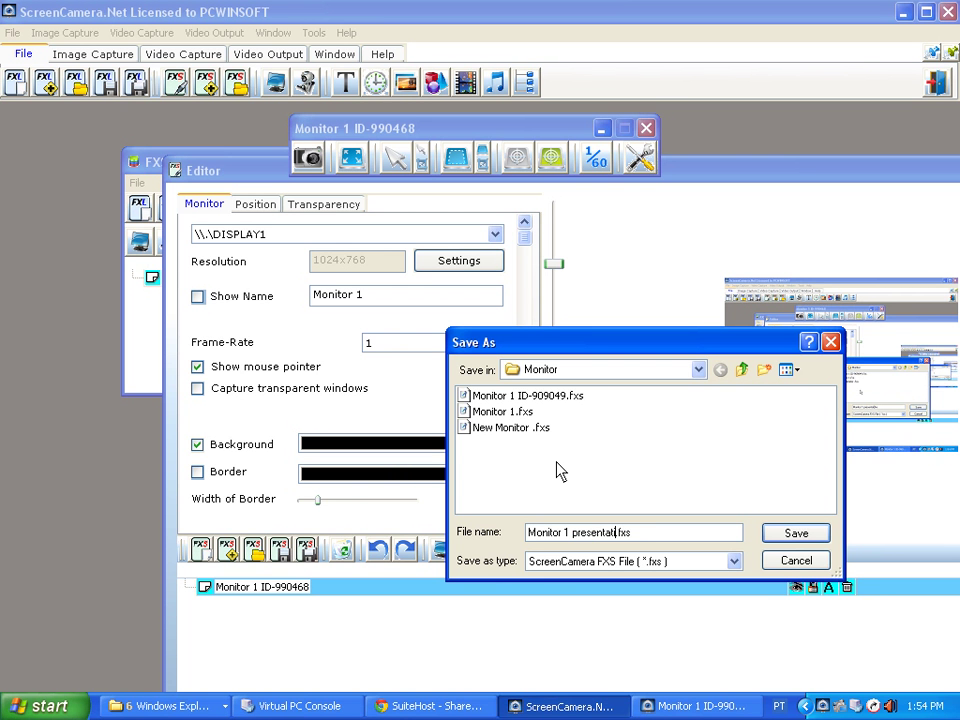
{"action": "type", "text": "ion"}
{"action": "left_click", "coordinate": [795, 533]}
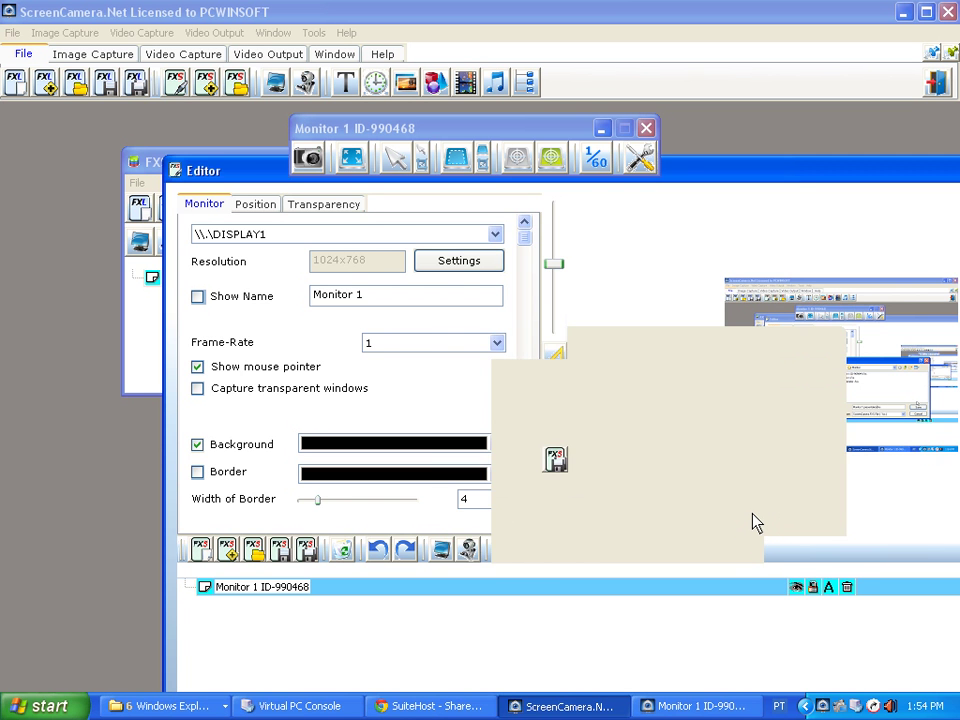
{"action": "left_click_drag", "start_coordinate": [887, 177], "coordinate": [724, 298]}
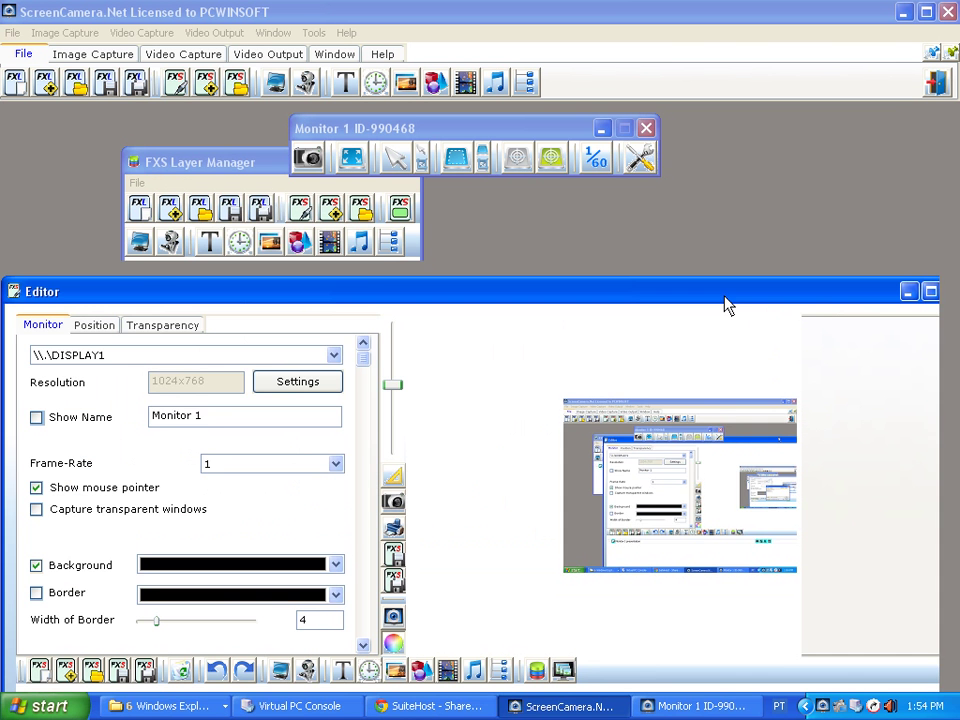
{"action": "left_click", "coordinate": [951, 293]}
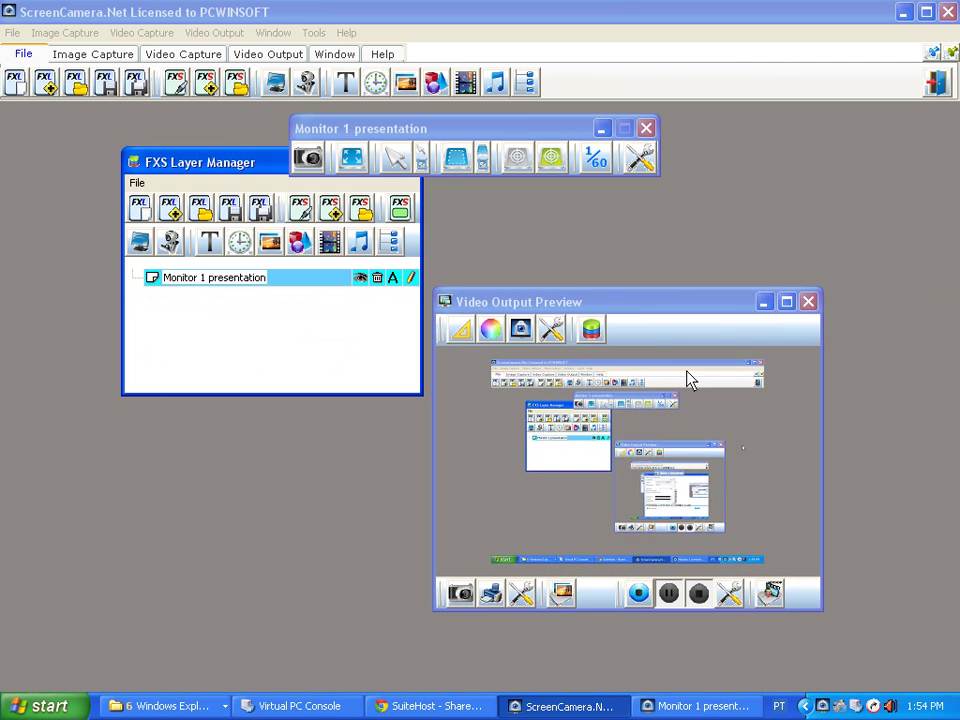
Delete the Monitor 1 presentation layer, confirming Yes in the Question dialog
{"action": "left_click", "coordinate": [640, 308]}
{"action": "left_click_drag", "start_coordinate": [640, 308], "coordinate": [622, 300]}
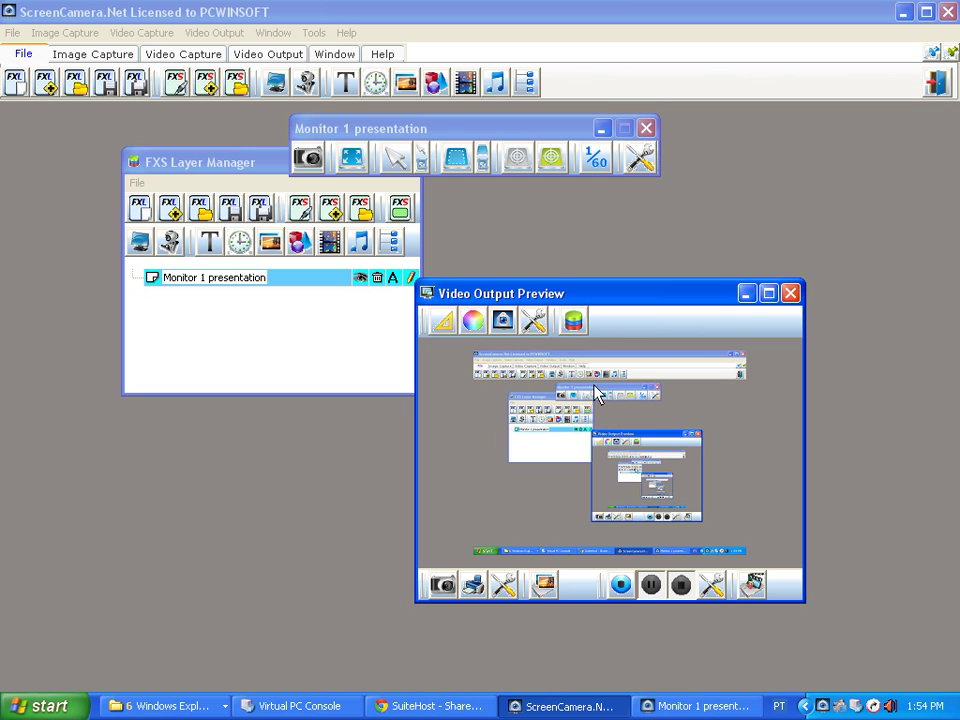
{"action": "left_click", "coordinate": [378, 279]}
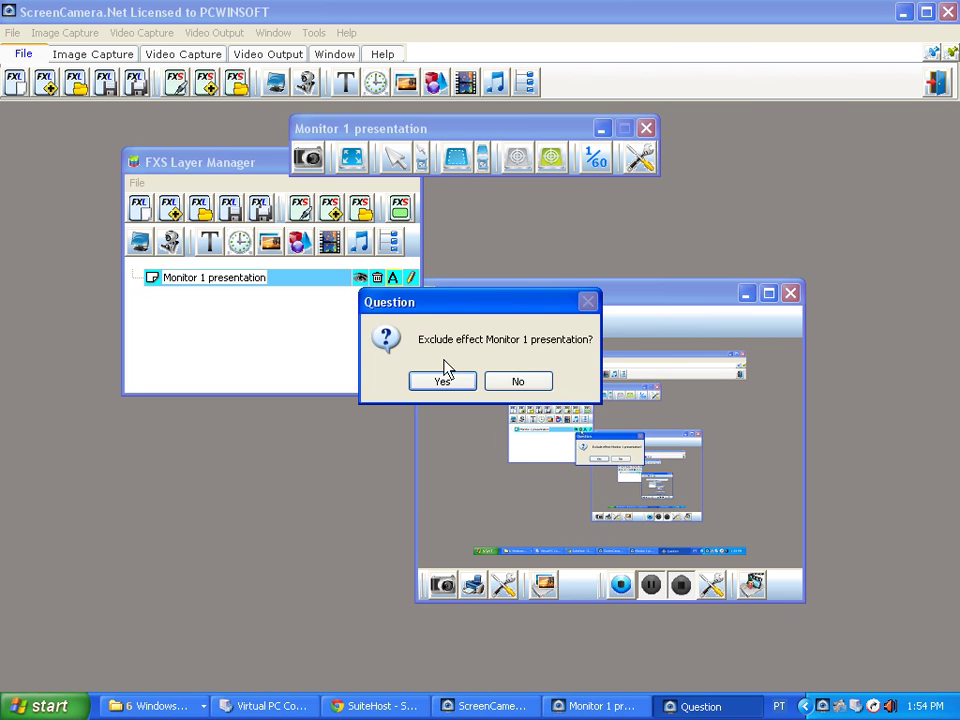
{"action": "left_click", "coordinate": [443, 376]}
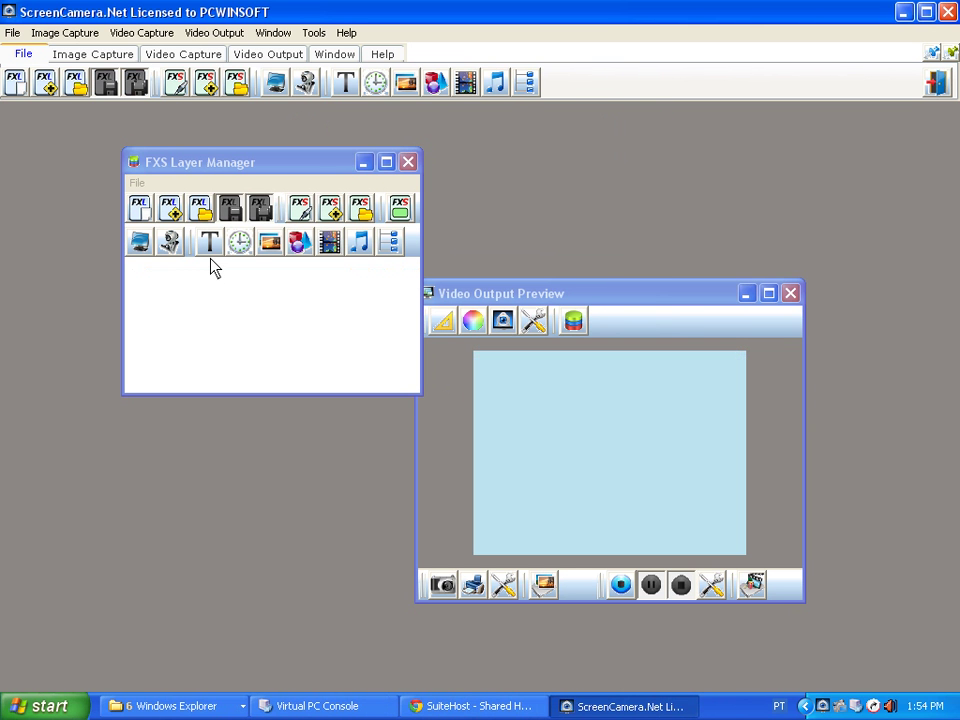
{"action": "left_click", "coordinate": [143, 252]}
Re-add the saved Monitor 1 presentation screen layer and move its toolbar window aside
{"action": "left_click", "coordinate": [143, 252]}
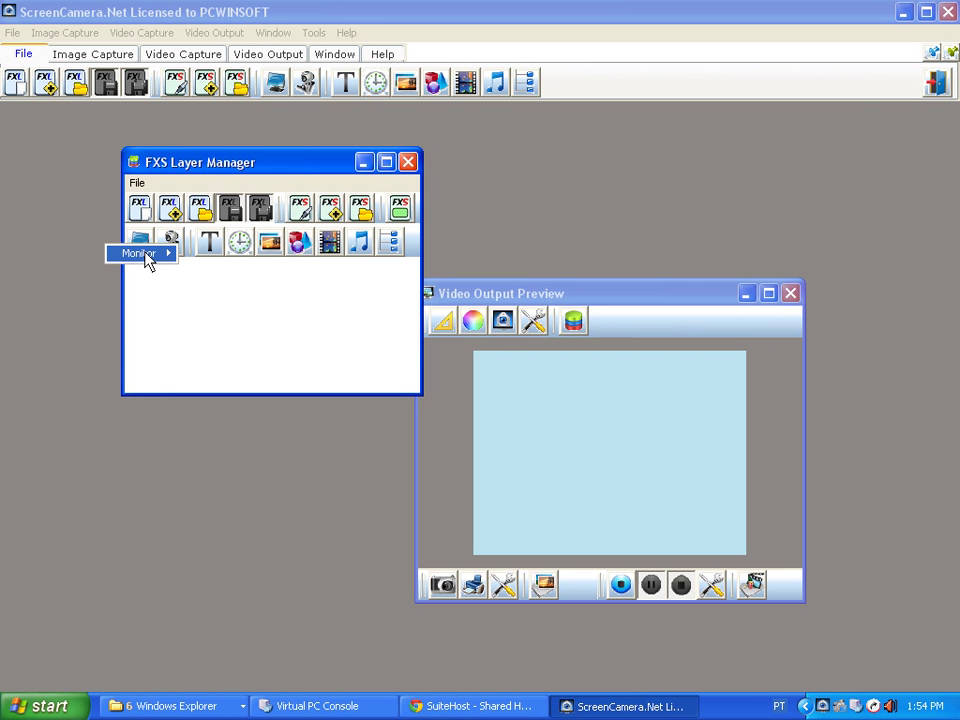
{"action": "mouse_move", "coordinate": [147, 255]}
{"action": "left_click", "coordinate": [230, 270]}
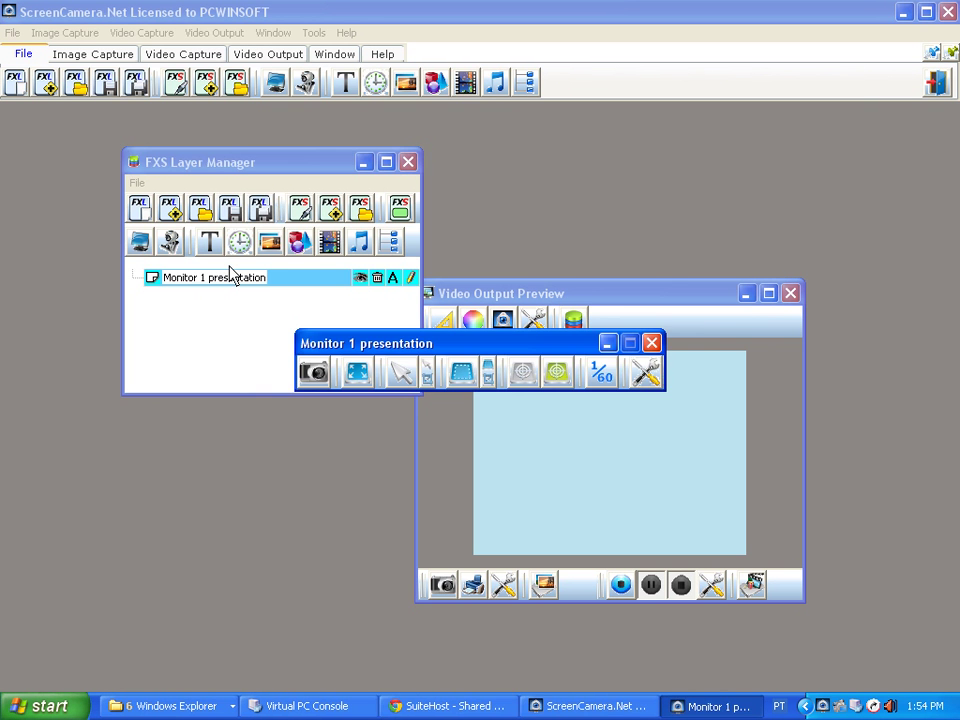
{"action": "left_click_drag", "start_coordinate": [471, 341], "coordinate": [635, 172]}
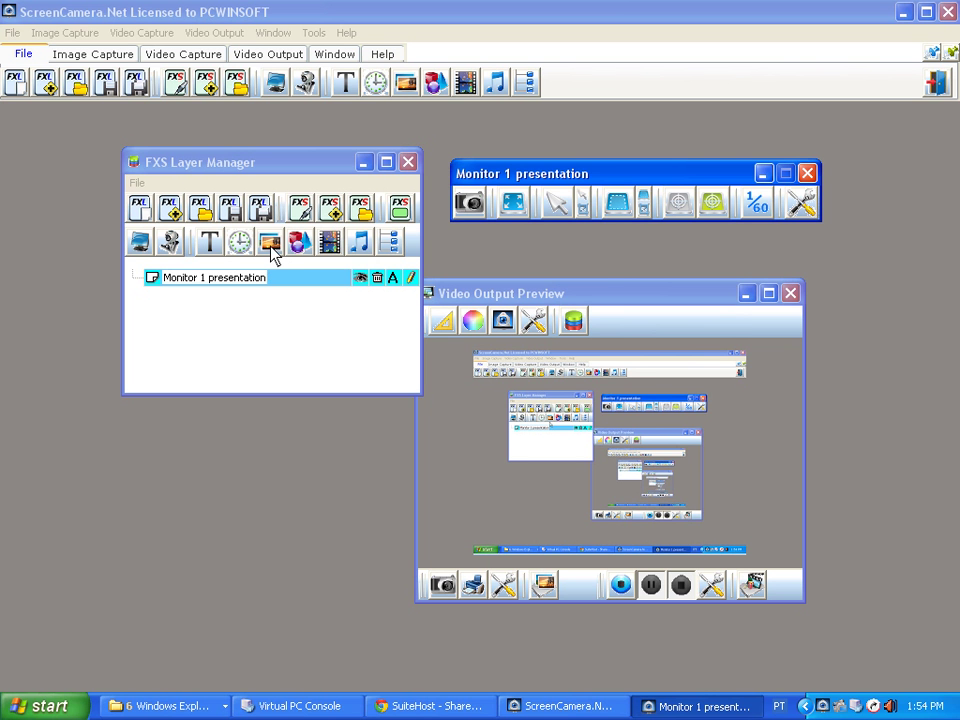
Add a new text layer reading 'My Company' and drag the label toward the preview's lower left
{"action": "left_click", "coordinate": [212, 243]}
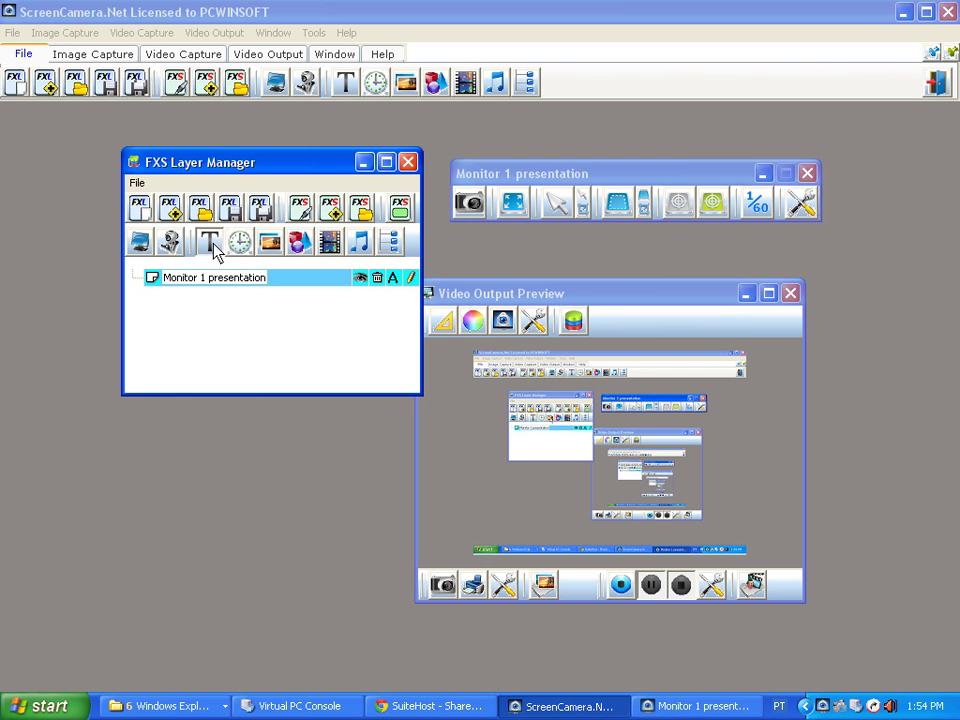
{"action": "left_click", "coordinate": [213, 248]}
{"action": "mouse_move", "coordinate": [228, 258]}
{"action": "left_click", "coordinate": [277, 269]}
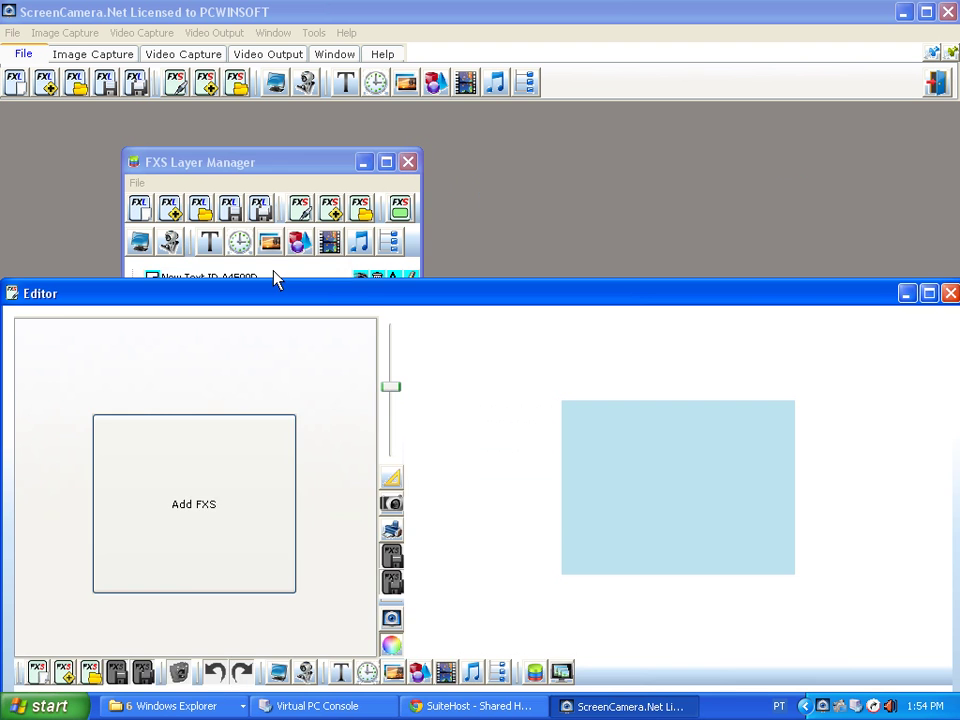
{"action": "left_click_drag", "start_coordinate": [346, 300], "coordinate": [357, 201]}
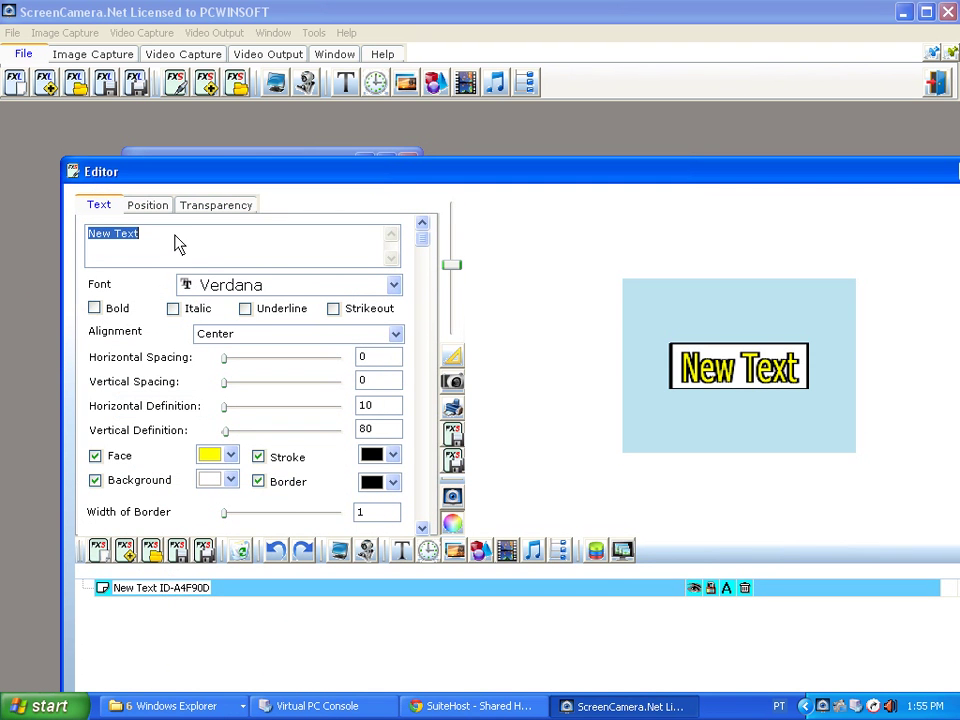
{"action": "type", "text": "My Comp"}
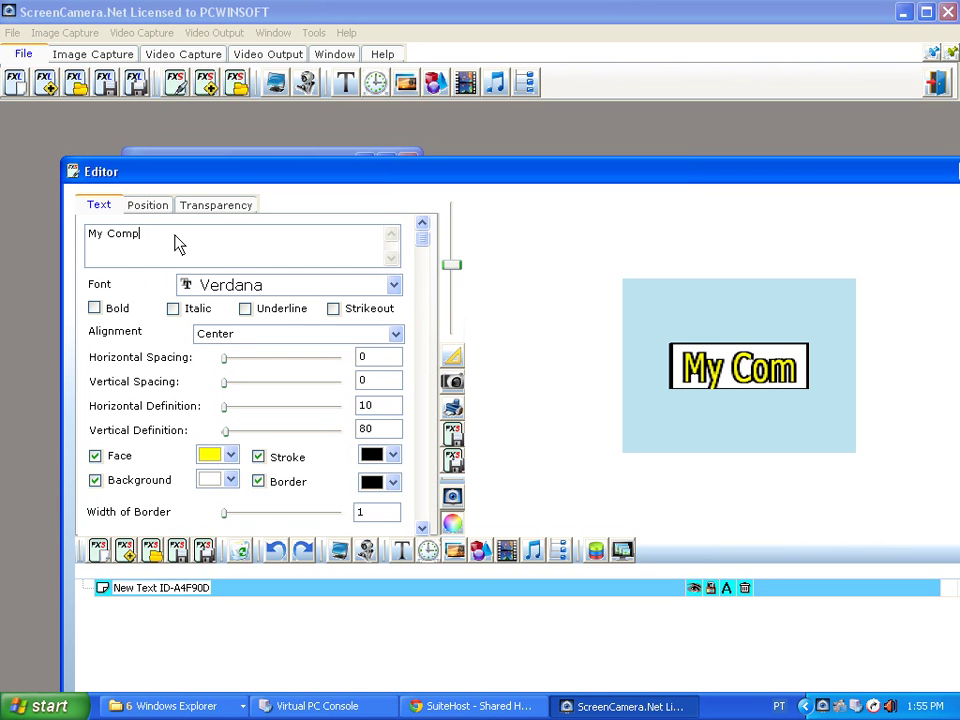
{"action": "type", "text": "any"}
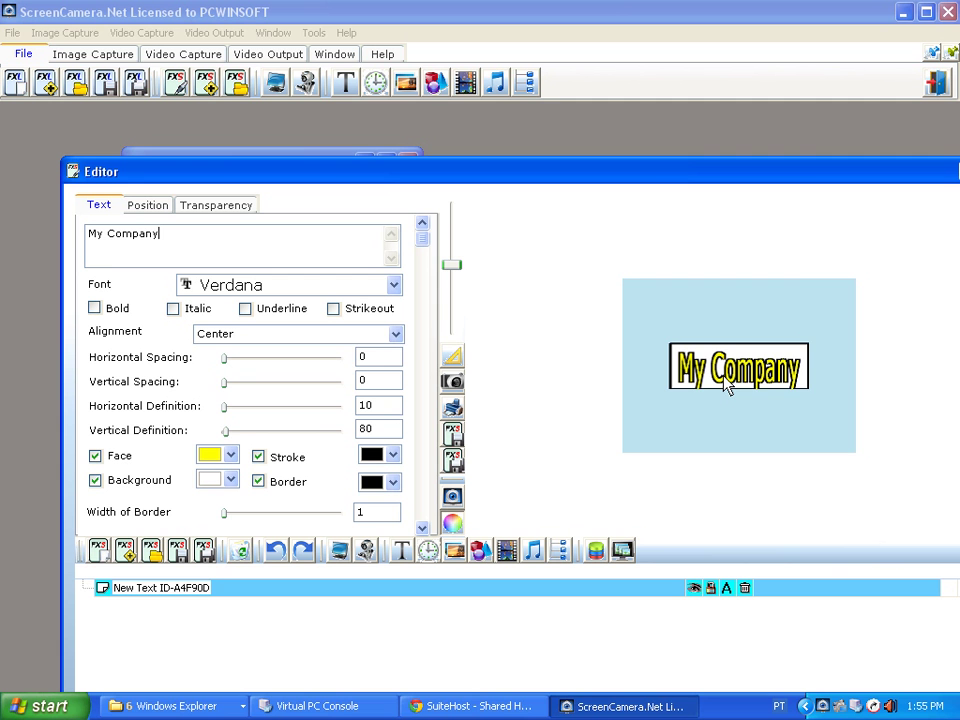
{"action": "left_click_drag", "start_coordinate": [725, 385], "coordinate": [681, 435]}
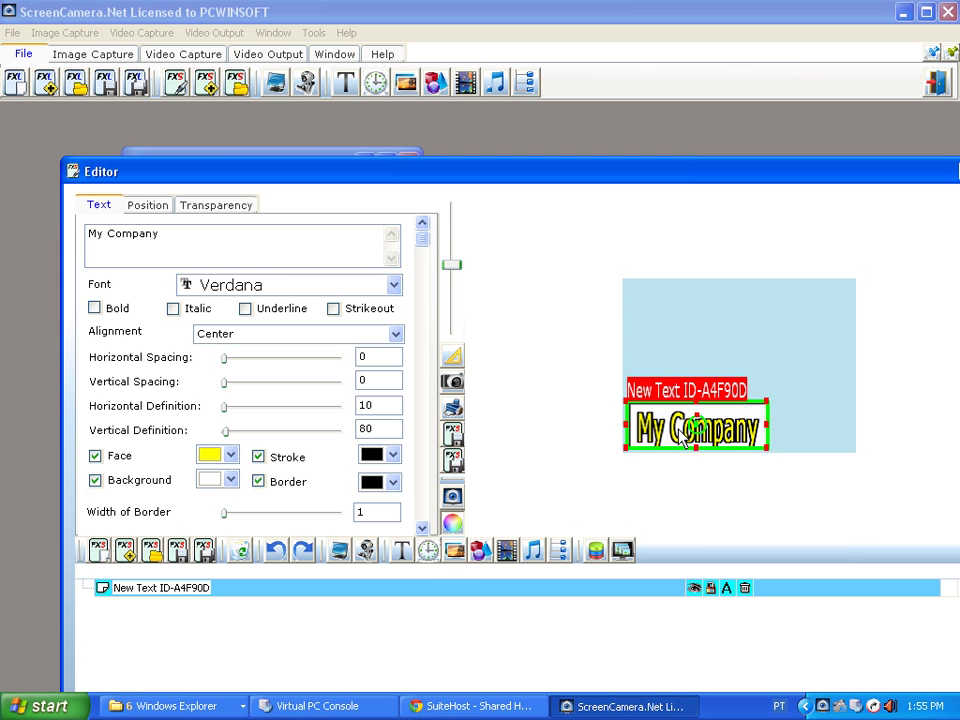
Save the My Company text effect as 'Text company.fxs' and bring the Editor back into view
{"action": "left_click", "coordinate": [455, 466]}
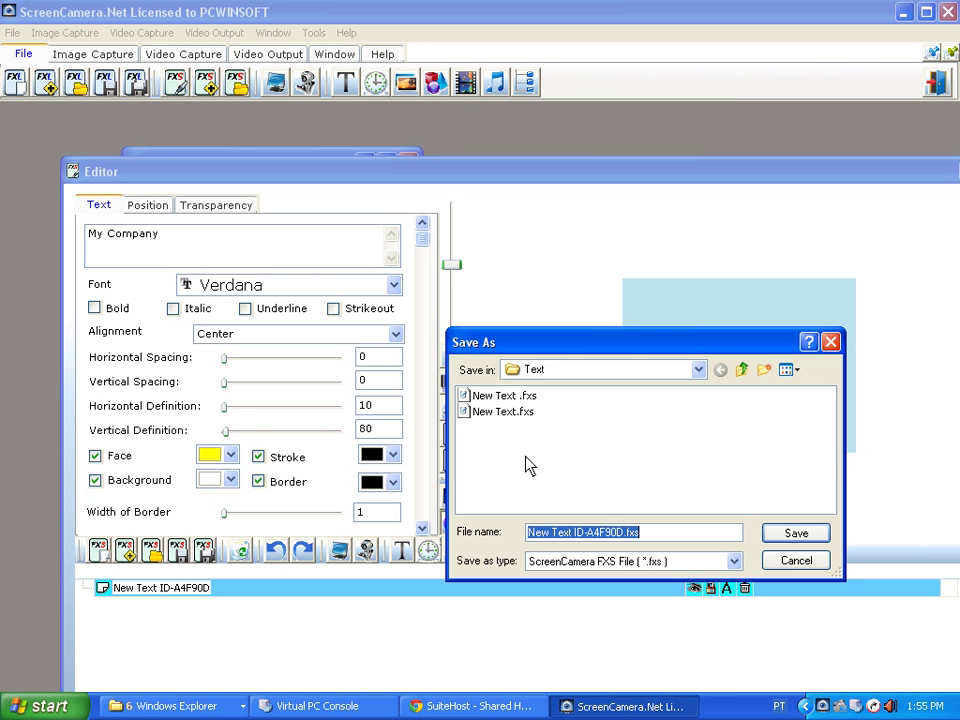
{"action": "left_click", "coordinate": [624, 537]}
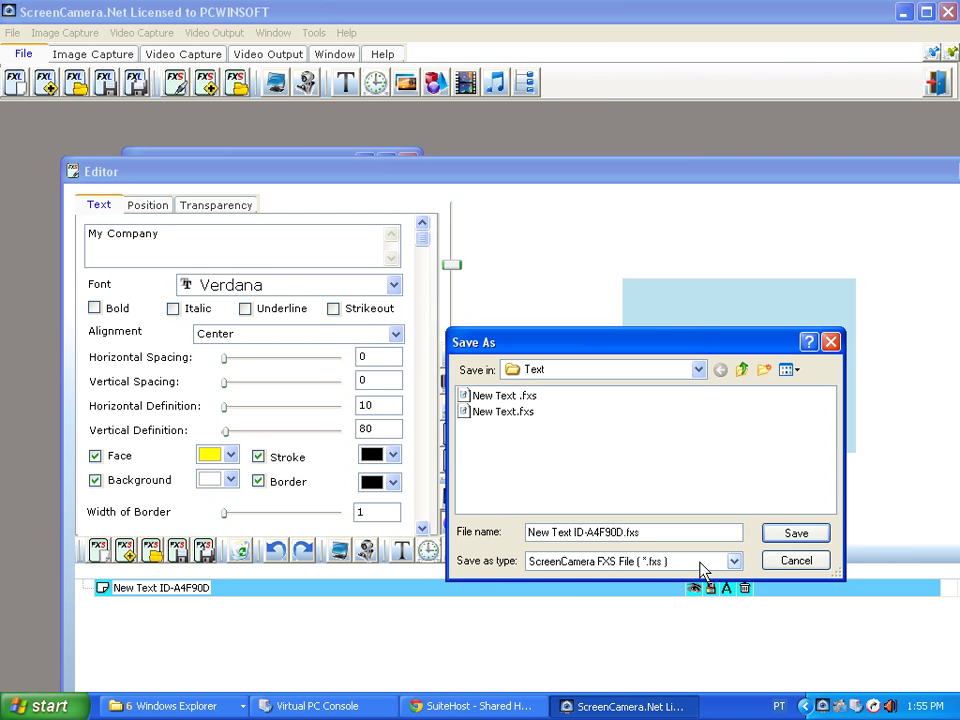
{"action": "key", "text": "ctrl+shift+Left"}
{"action": "key", "text": "ctrl+shift+Left"}
{"action": "key", "text": "ctrl+shift+Right"}
{"action": "type", "text": "company"}
{"action": "key", "text": "ctrl+Left"}
{"action": "key", "text": "ctrl+Left"}
{"action": "key", "text": "BackSpace"}
{"action": "key", "text": "BackSpace"}
{"action": "key", "text": "BackSpace"}
{"action": "key", "text": "BackSpace"}
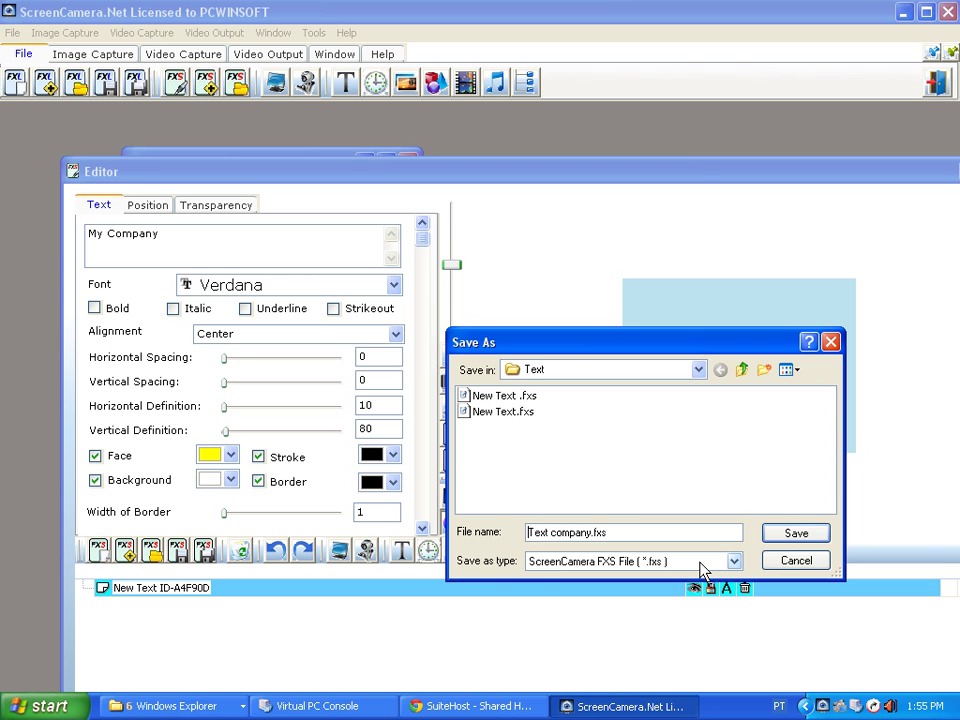
{"action": "key", "text": "Return"}
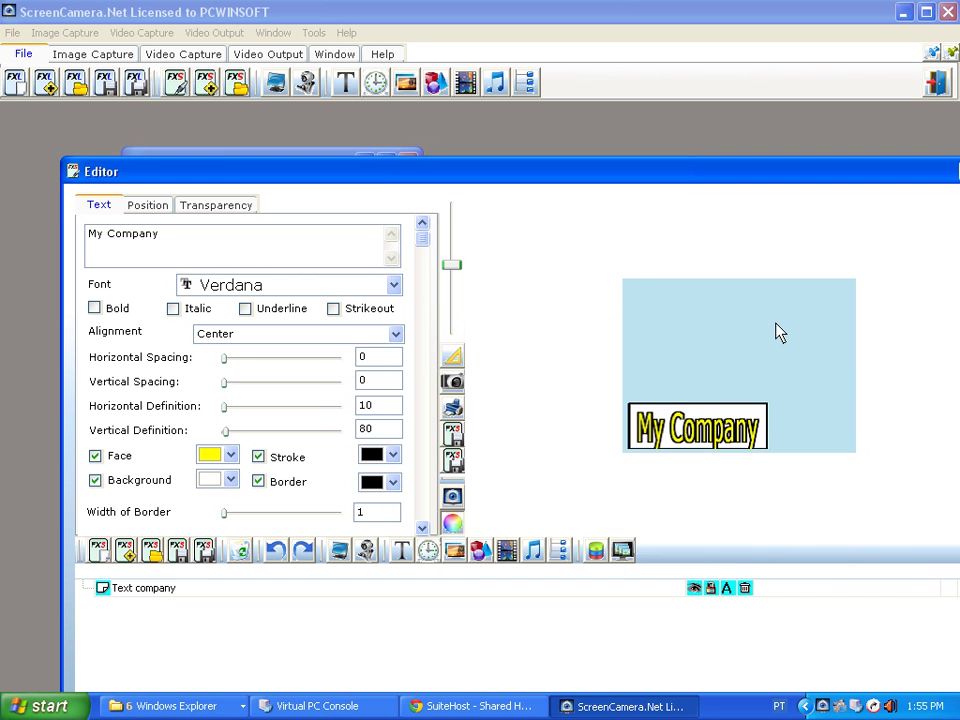
{"action": "left_click_drag", "start_coordinate": [869, 177], "coordinate": [675, 231]}
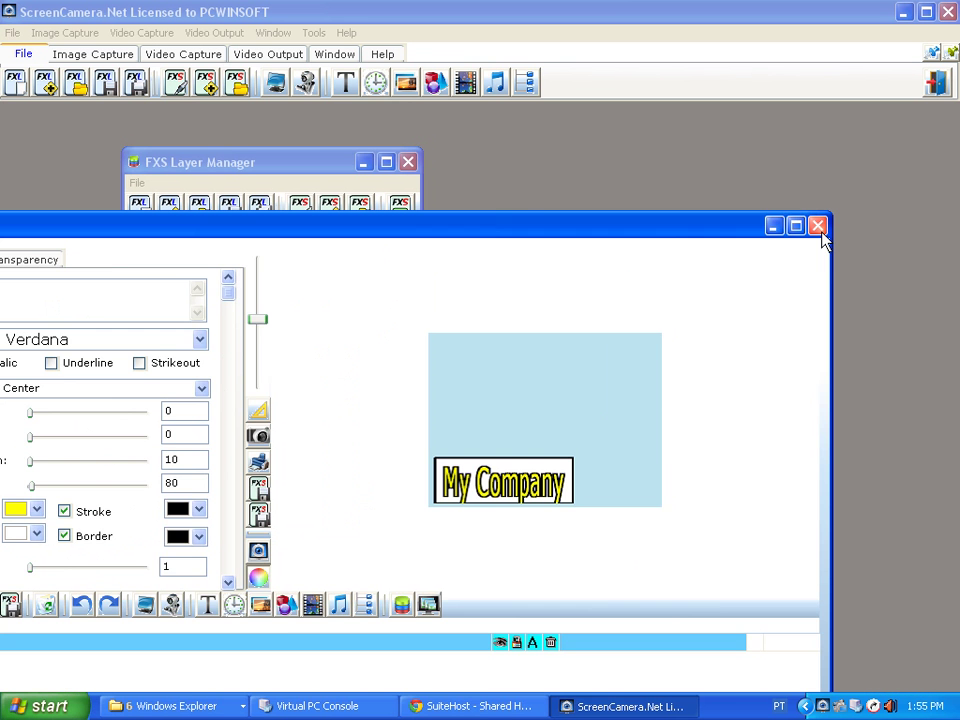
Close the text Editor and the Monitor 1 presentation layer's toolbar window
{"action": "left_click", "coordinate": [818, 226]}
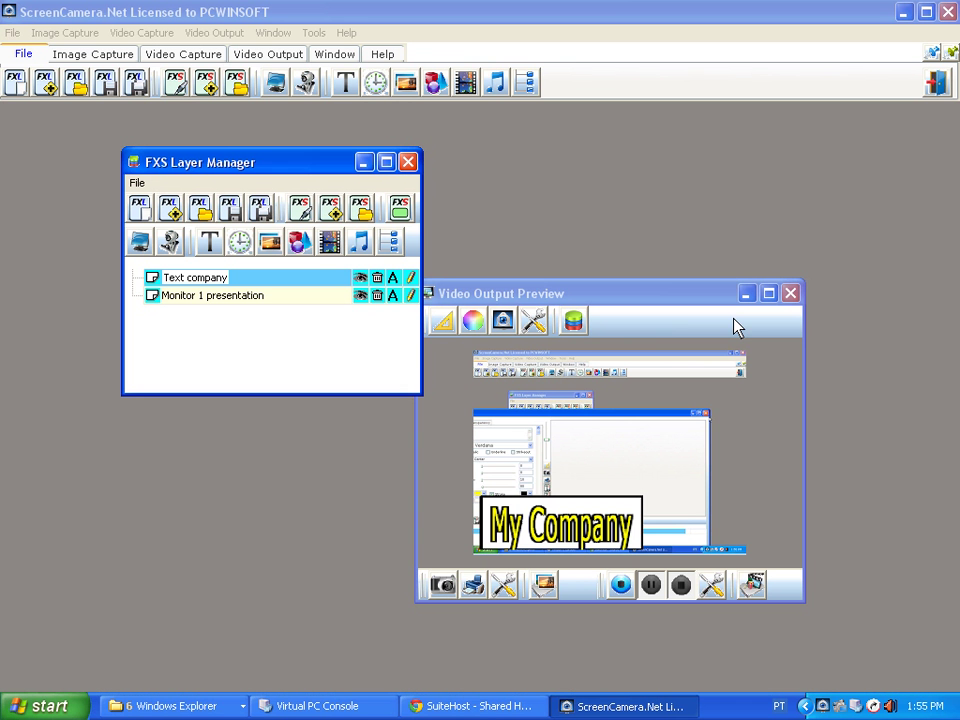
{"action": "double_click", "coordinate": [297, 297]}
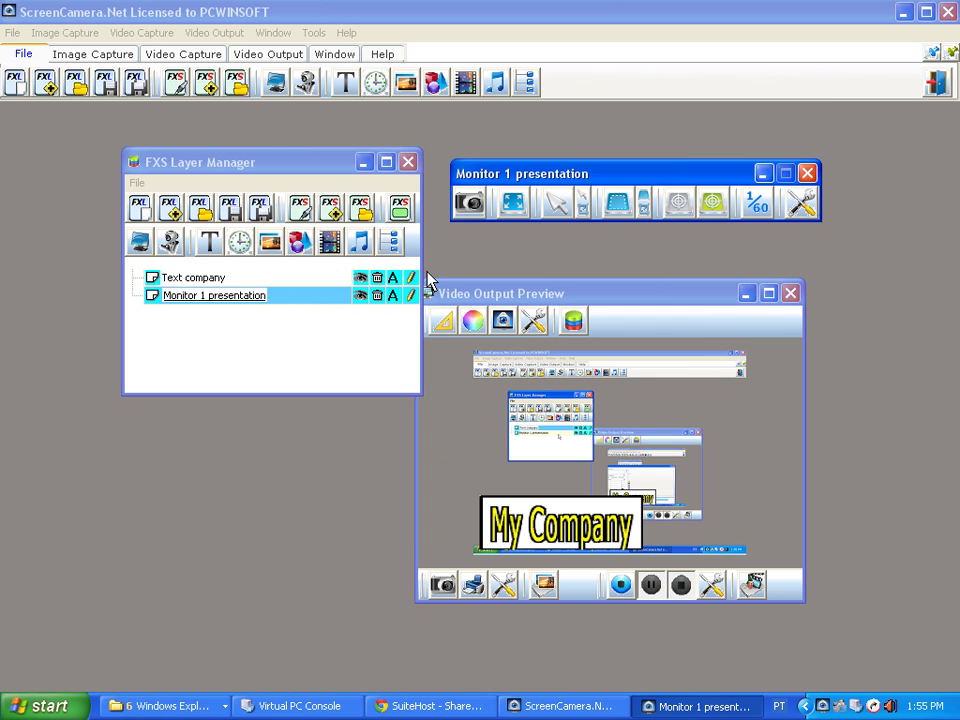
{"action": "left_click", "coordinate": [360, 295]}
Toggle the Text company layer's visibility off and back on in the preview
{"action": "left_click", "coordinate": [316, 277]}
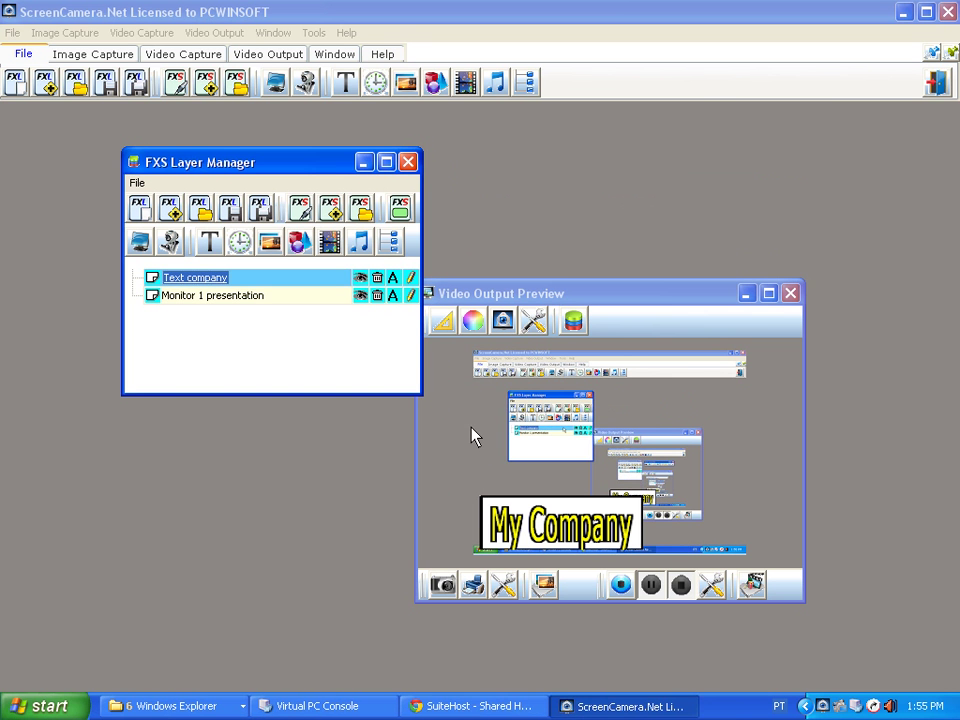
{"action": "left_click", "coordinate": [360, 279]}
{"action": "left_click", "coordinate": [360, 279]}
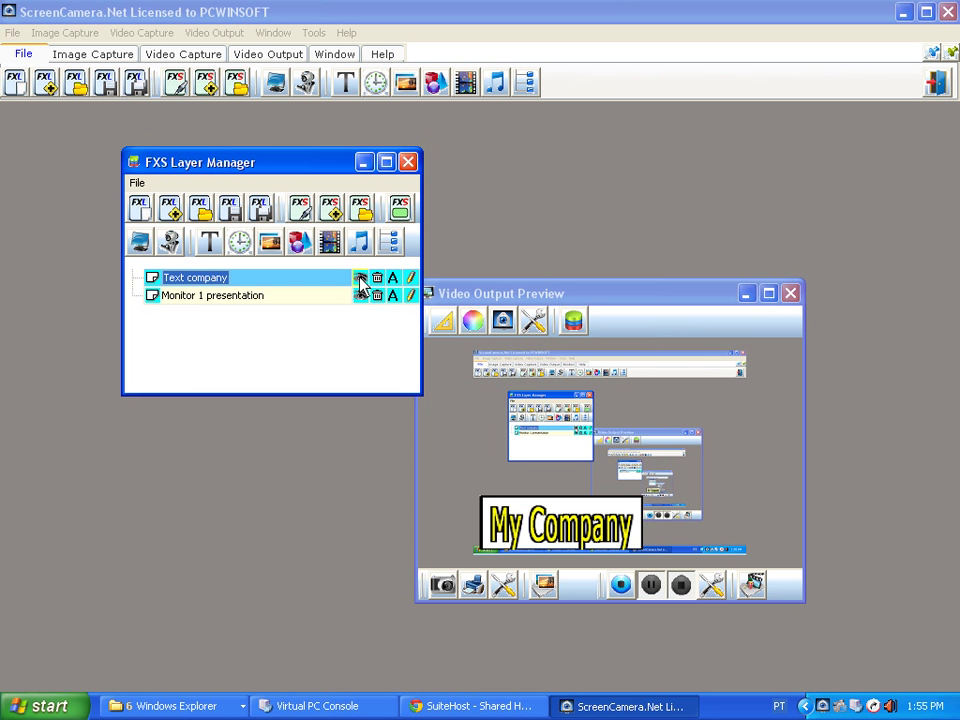